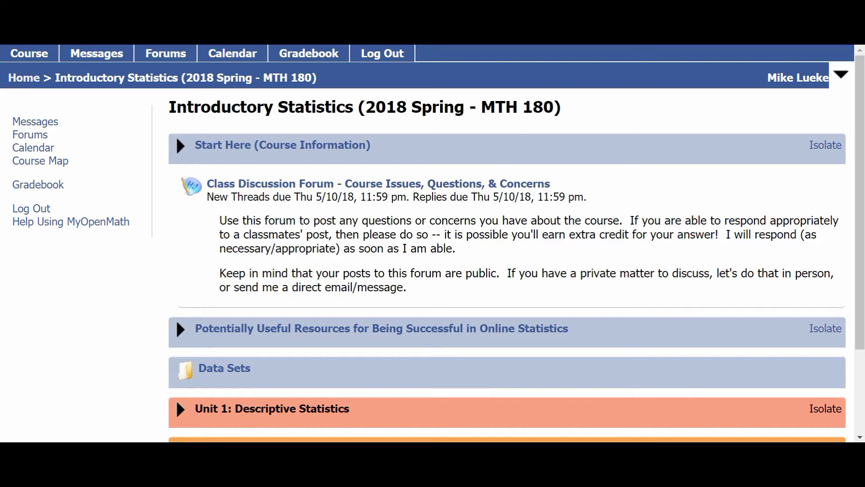
Expand the Unit 1: Descriptive Statistics section on the course page.
scroll(433, 243, down, 2)
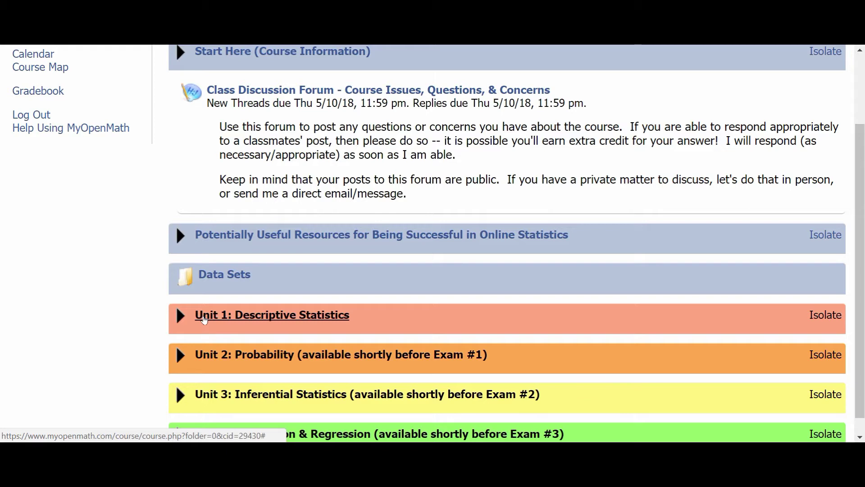
click(204, 315)
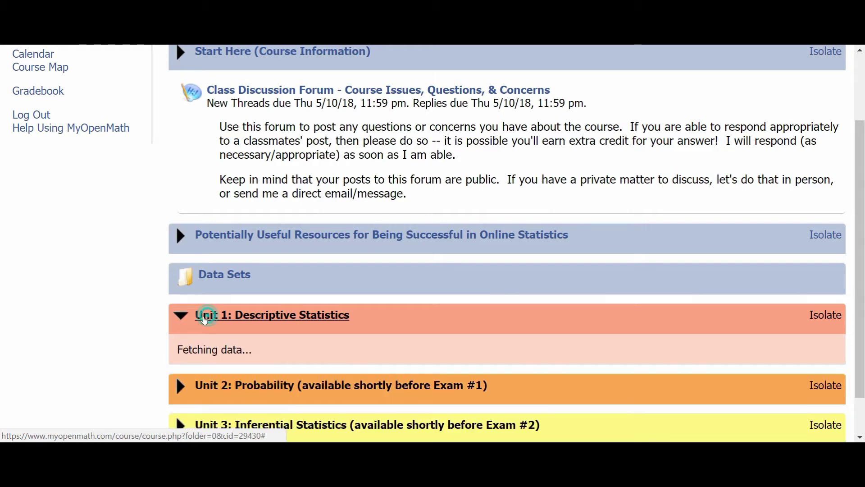
scroll(204, 320, down, 3)
scroll(204, 320, down, 6)
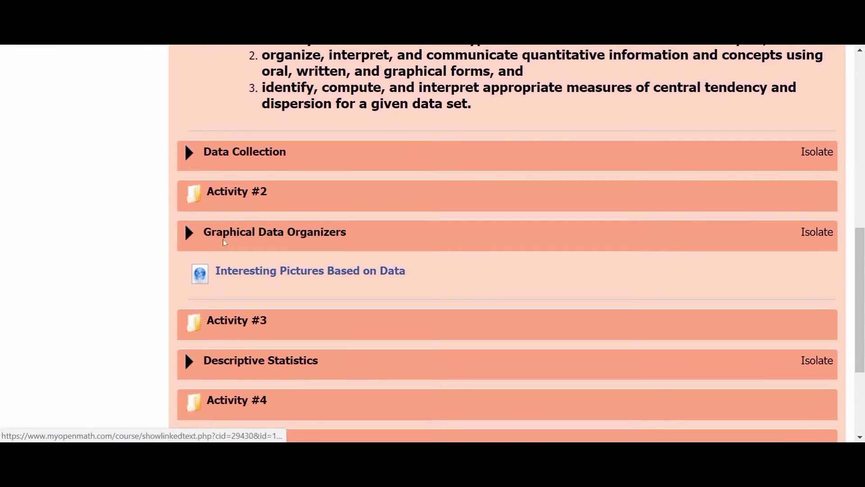
Expand the Data Collection topic and open Assignment #1 - Data Collection.
click(221, 159)
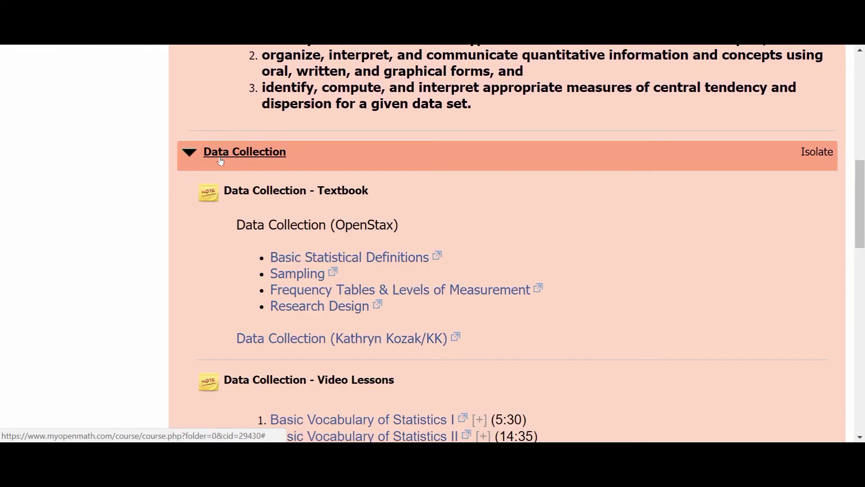
scroll(223, 161, down, 3)
scroll(226, 160, down, 7)
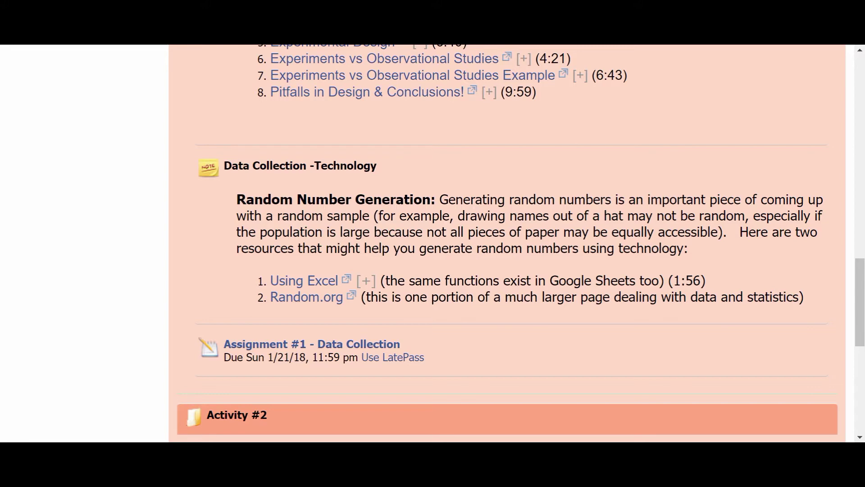
click(311, 344)
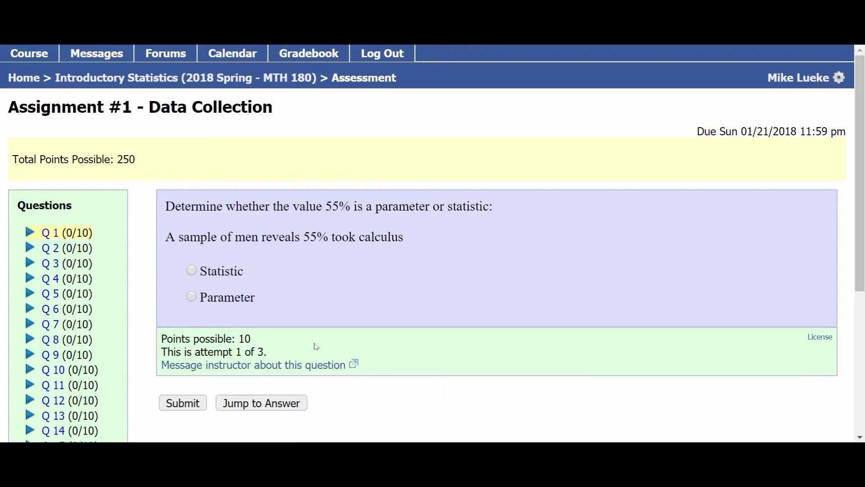
Browse questions 18 and 21, ending on Q 15 about converting 20.8% to a decimal.
scroll(316, 346, down, 2)
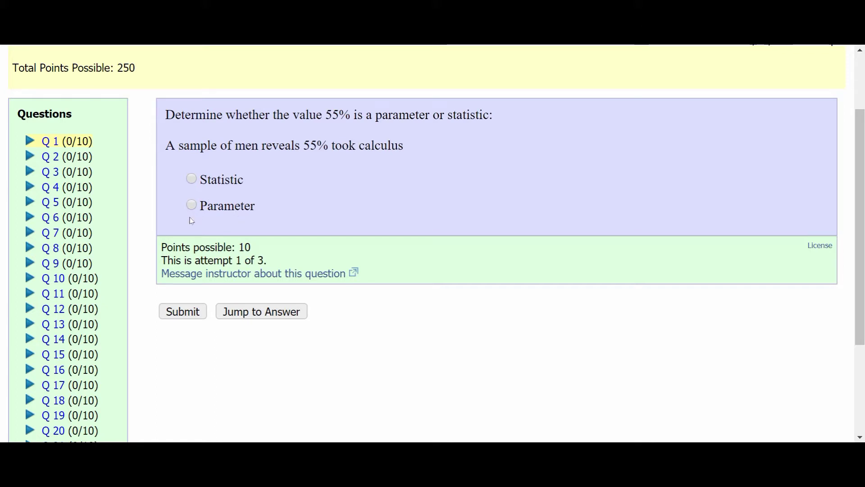
scroll(102, 302, down, 1)
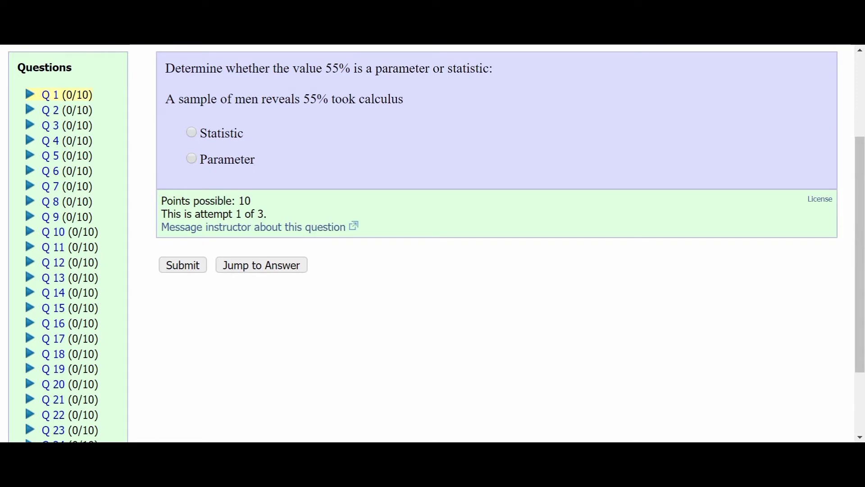
click(58, 354)
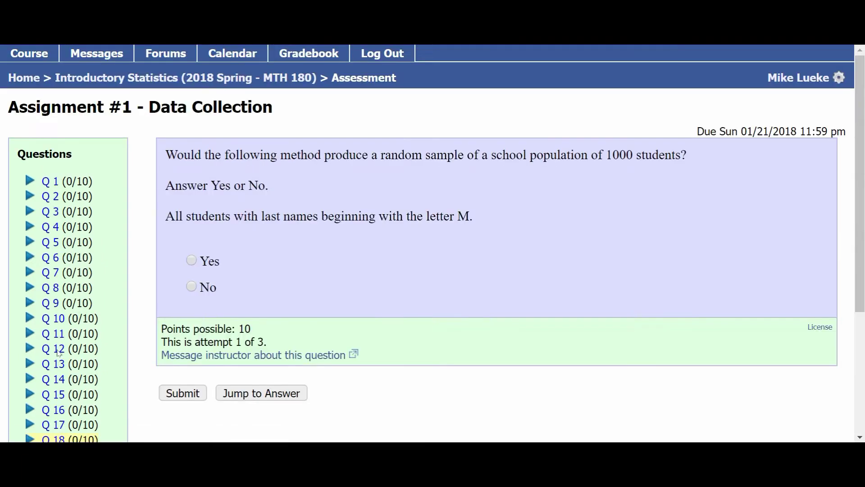
scroll(59, 354, down, 2)
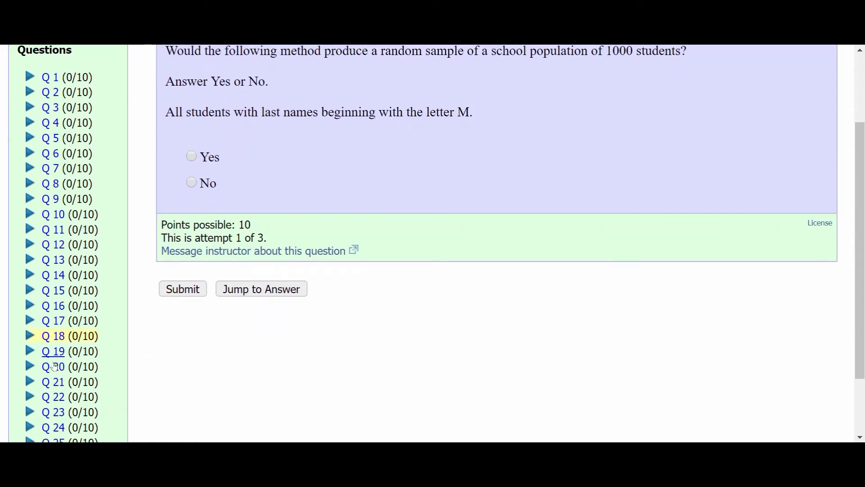
click(58, 381)
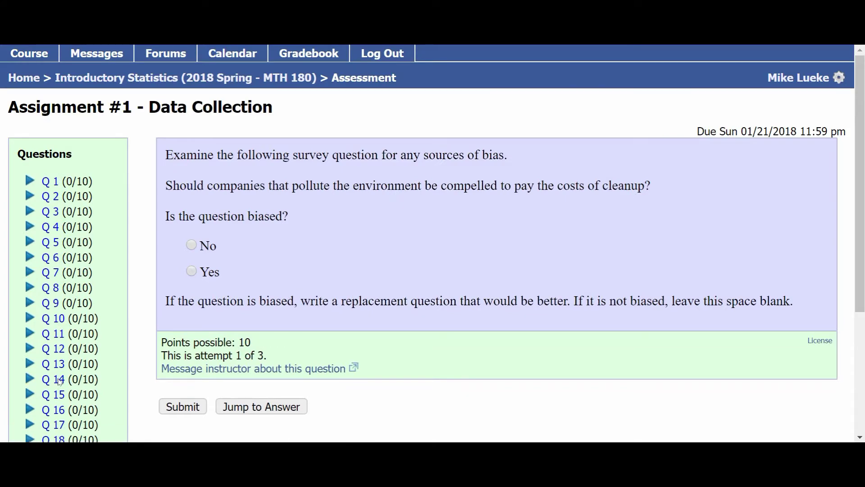
scroll(59, 381, down, 3)
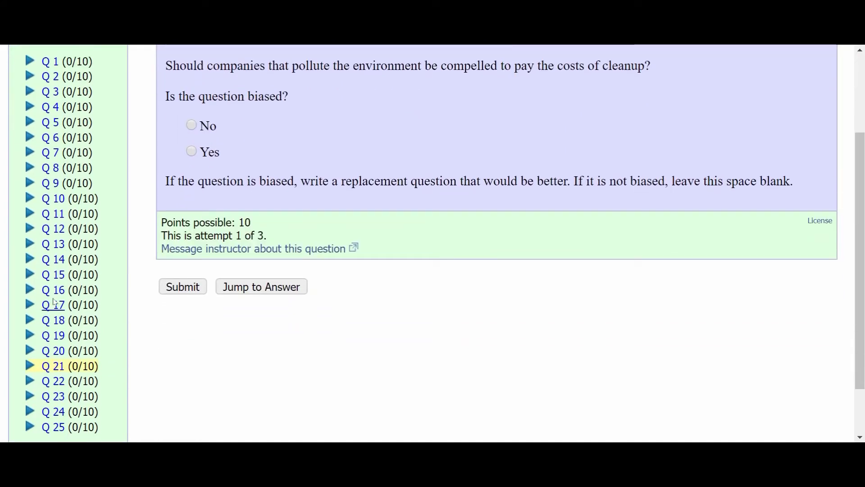
click(53, 276)
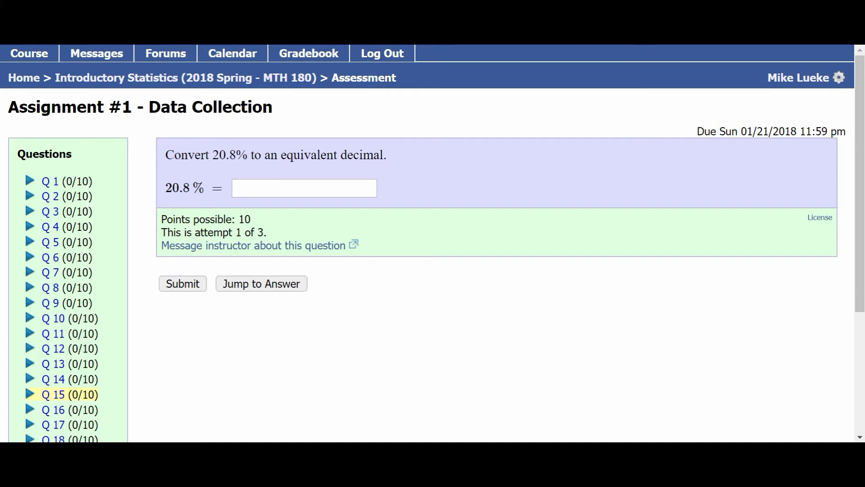
Show the ∞ and DNE special-answer palette beside Q 15's answer box.
click(247, 189)
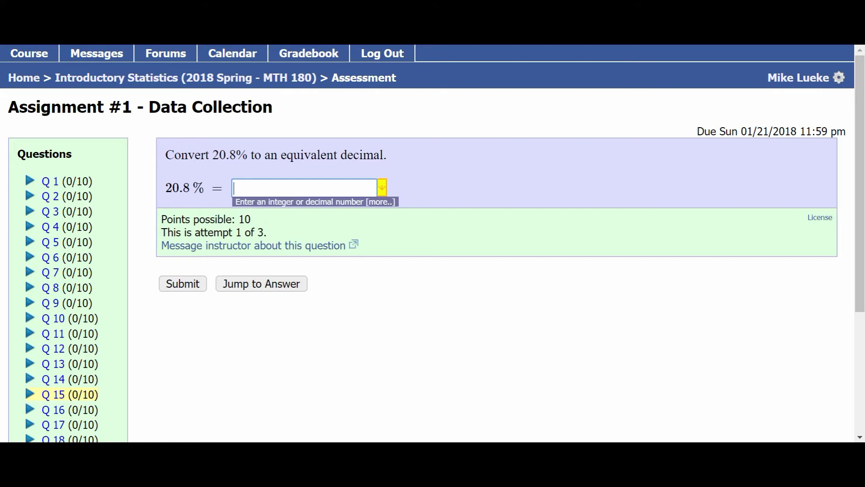
click(382, 193)
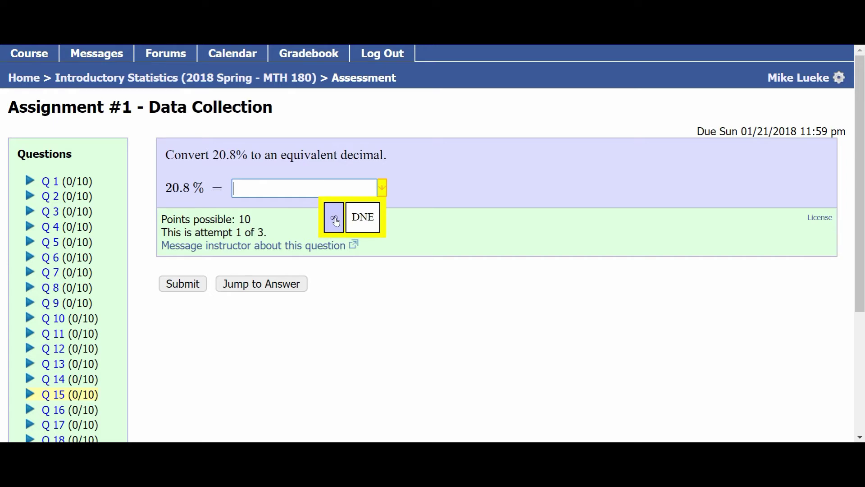
Discard a sqrt(2) entry and submit 2.08 for Q 15, which scores 0/10.
click(380, 189)
click(380, 189)
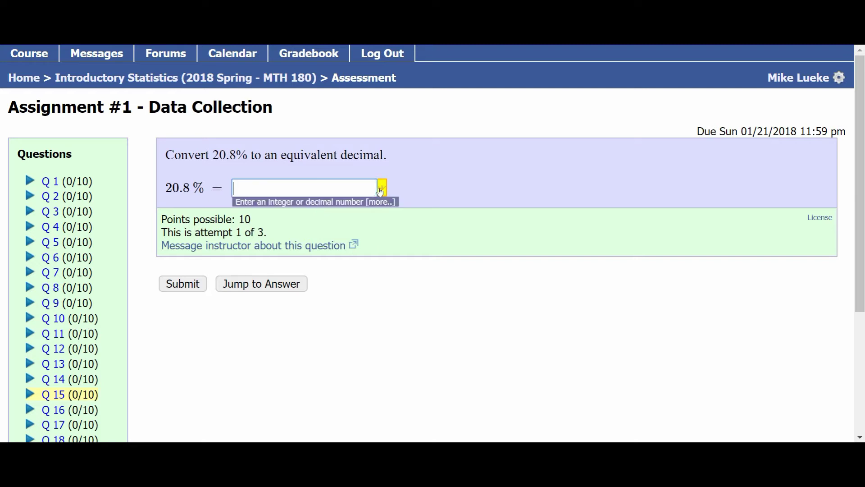
click(335, 185)
text(sqrt(2))
key(BackSpace)
key(BackSpace)
key(BackSpace)
key(BackSpace)
key(BackSpace)
key(BackSpace)
key(BackSpace)
text(2.08)
click(193, 290)
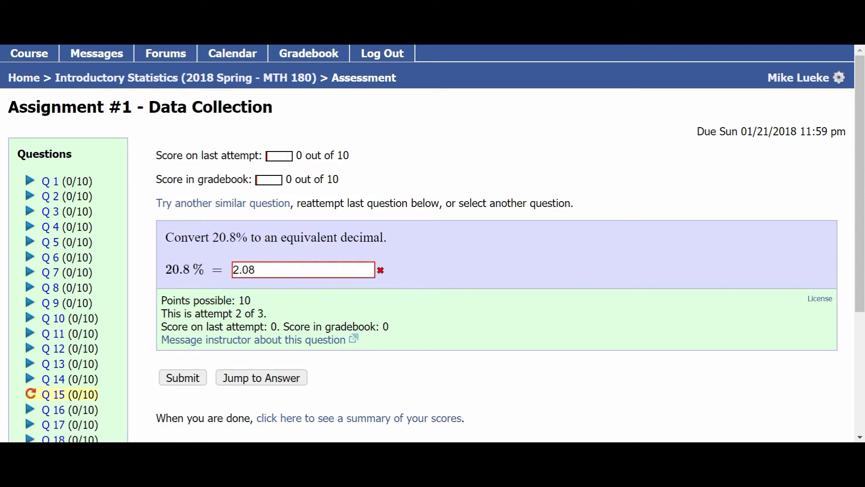
click(261, 269)
Submit 20.8 as Q 15's second attempt, which is marked wrong.
key(BackSpace)
key(BackSpace)
key(BackSpace)
key(BackSpace)
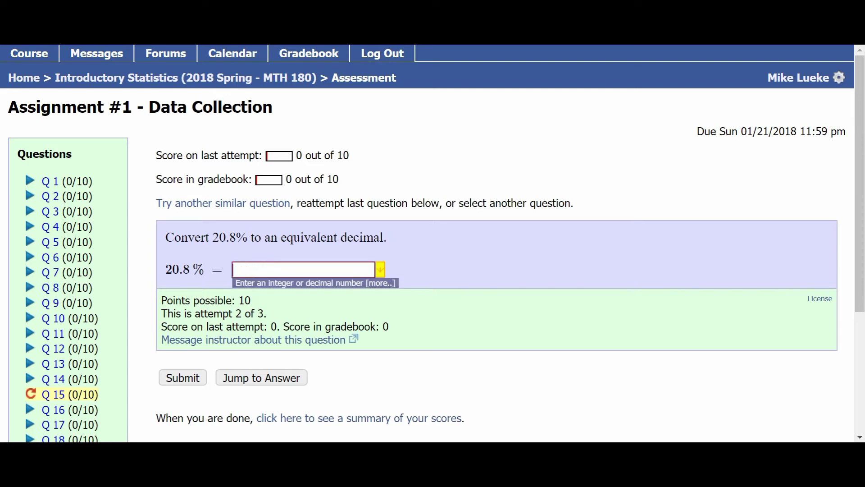
text(20.8)
click(181, 376)
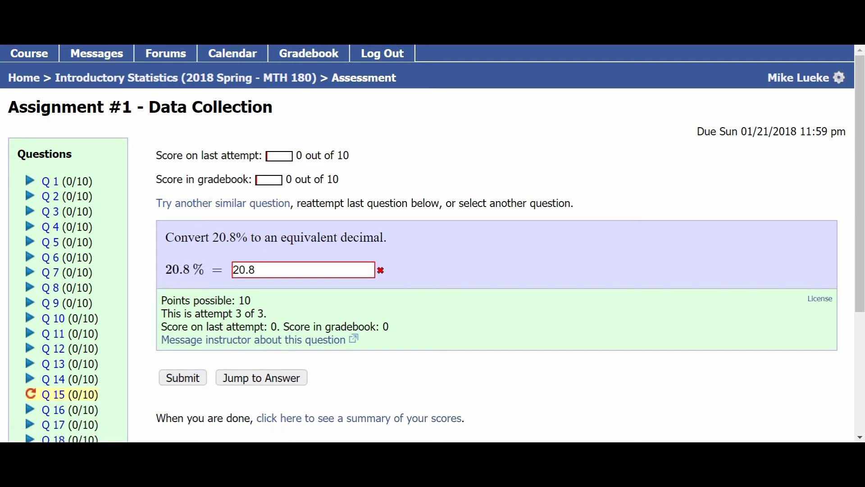
drag(266, 313, 163, 318)
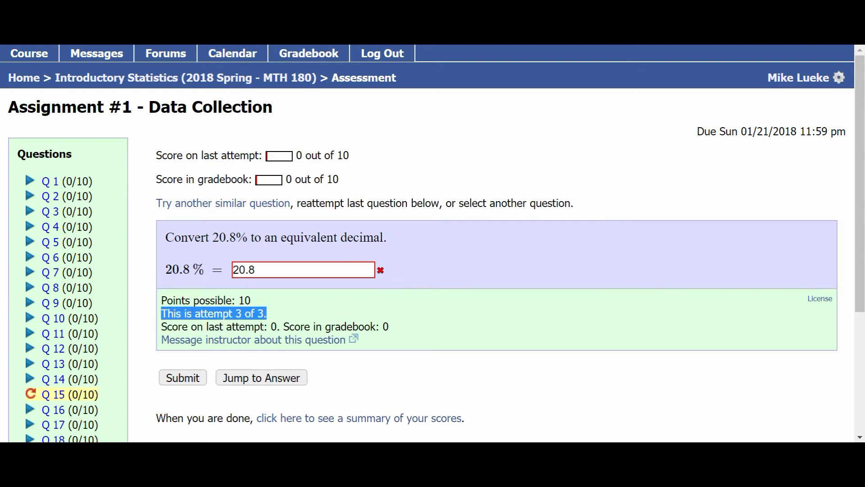
Submit 20.7 as the final attempt, revealing the correct answer 0.208.
click(259, 269)
key(BackSpace)
key(BackSpace)
key(BackSpace)
key(BackSpace)
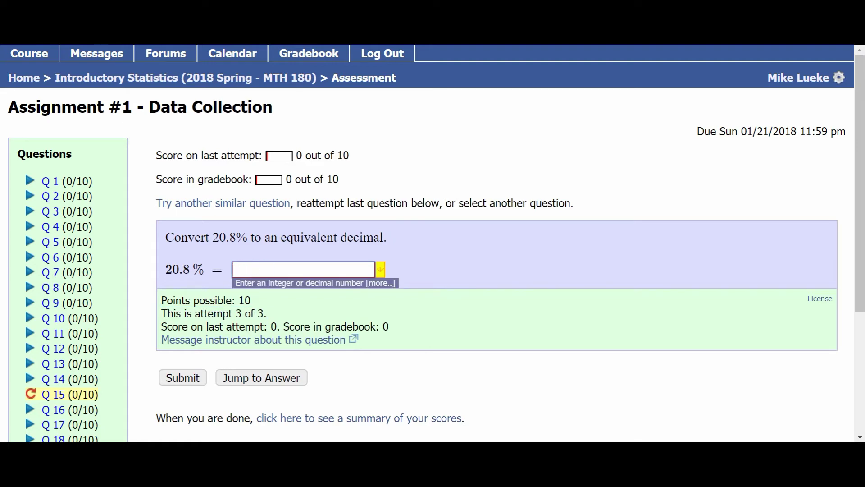
text(20.7)
click(183, 378)
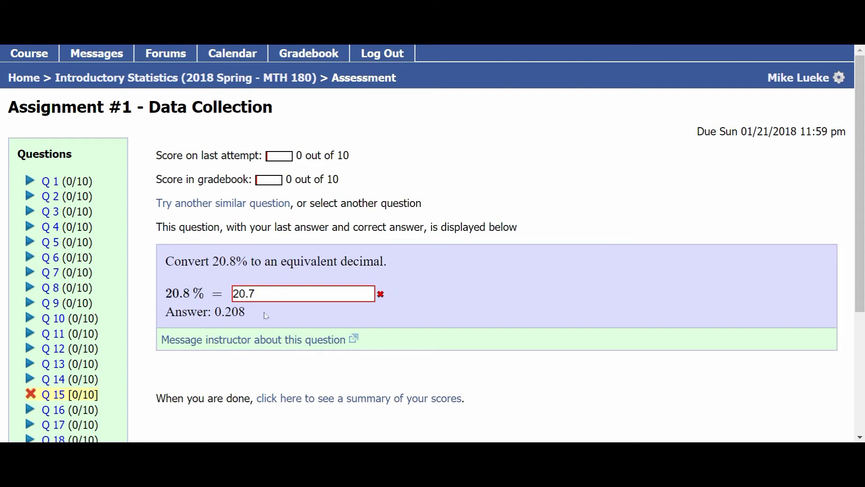
Load a similar version of Q 15 asking to convert 61.7% to a decimal.
drag(247, 312, 167, 316)
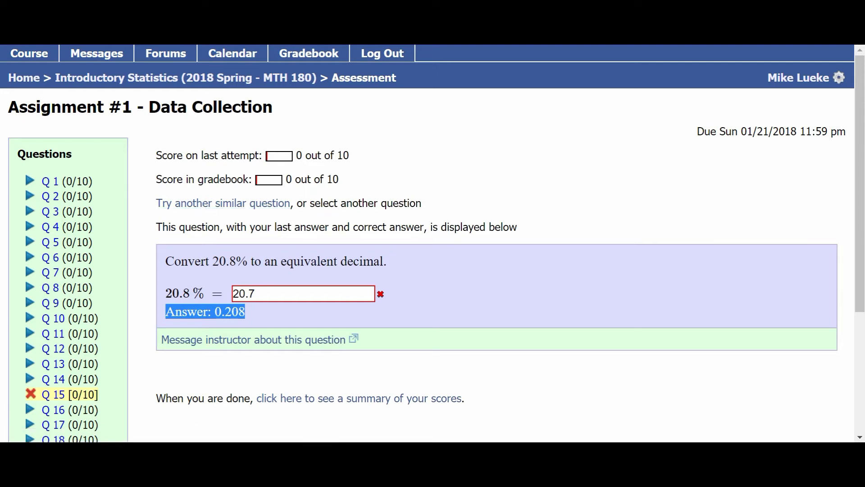
click(211, 208)
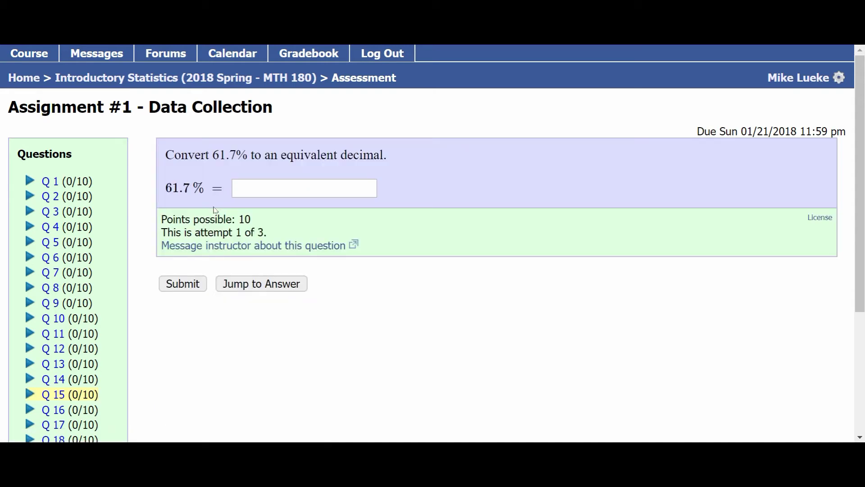
Answer the 61.7% conversion with .617, earning 10 out of 10.
click(252, 188)
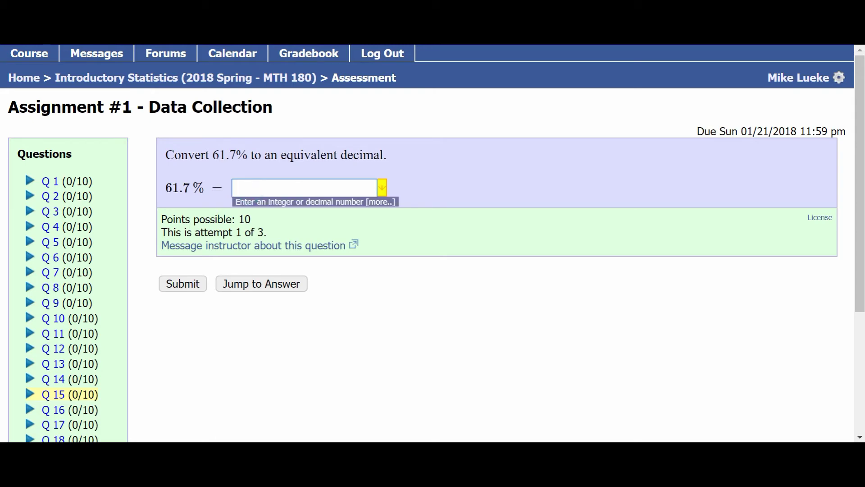
text(.617)
click(176, 284)
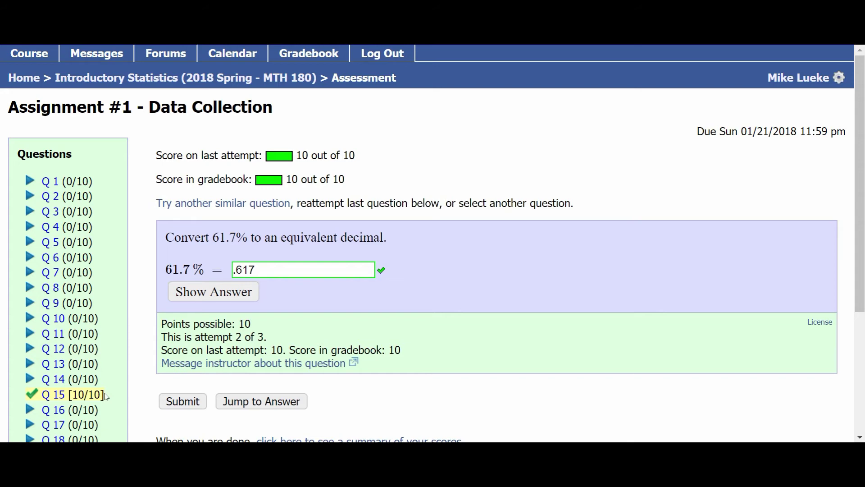
scroll(105, 396, down, 3)
Browse Q 22, Q 21, Q 25 and Q 12, finishing on Q 13 (143/400 as a percentage).
click(52, 367)
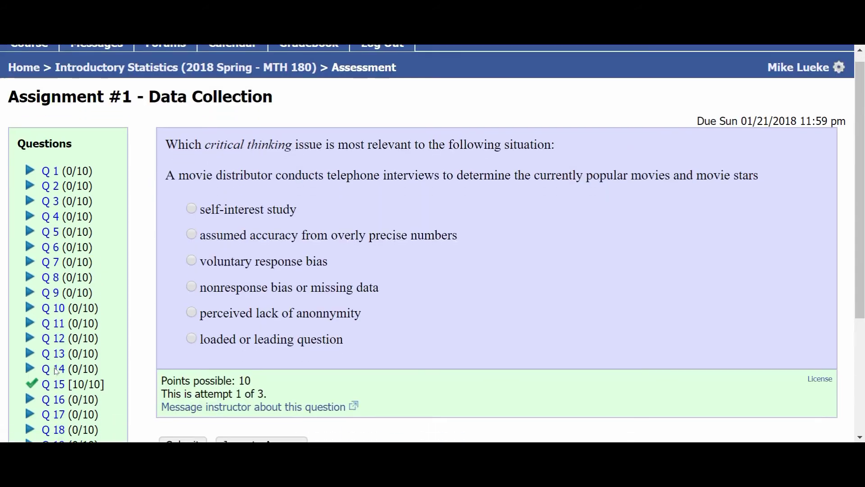
scroll(56, 371, down, 3)
click(53, 357)
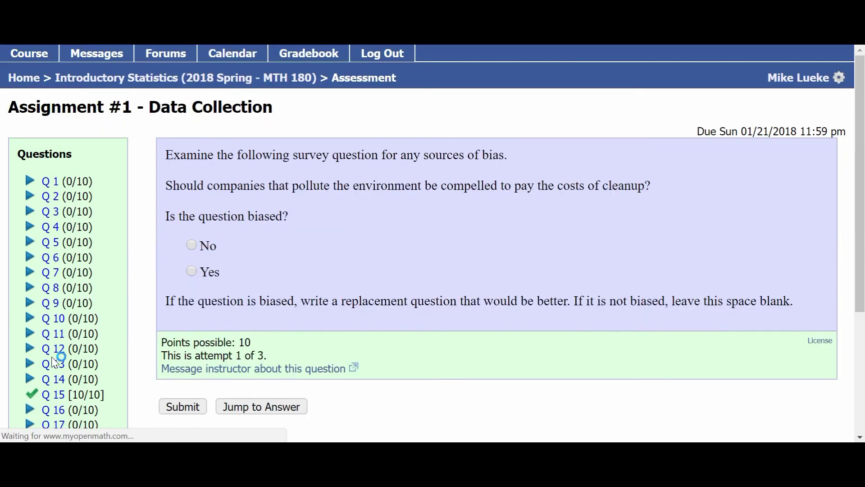
scroll(58, 356, down, 3)
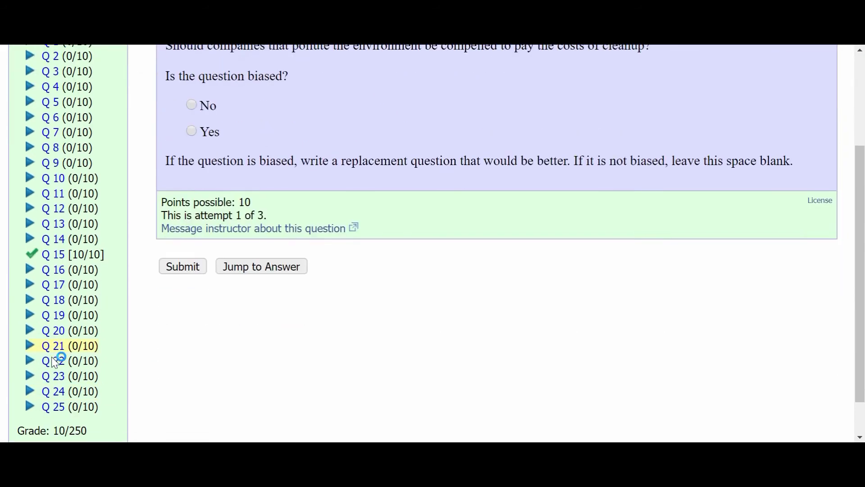
click(56, 407)
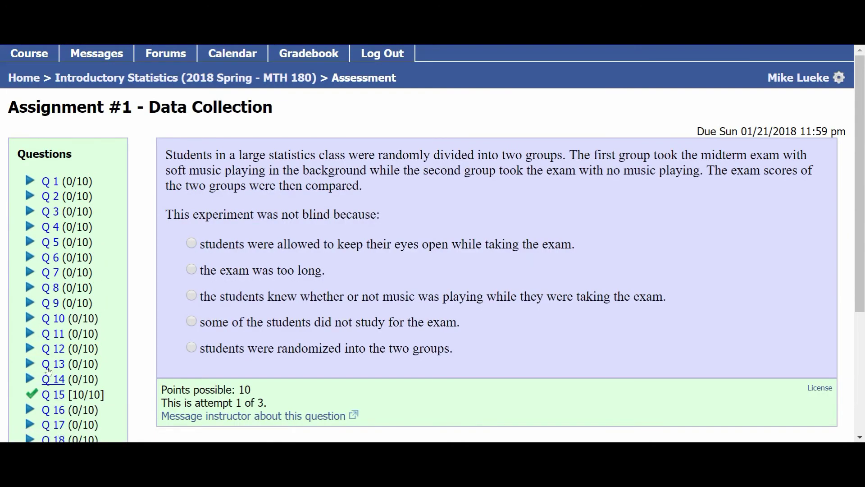
click(54, 350)
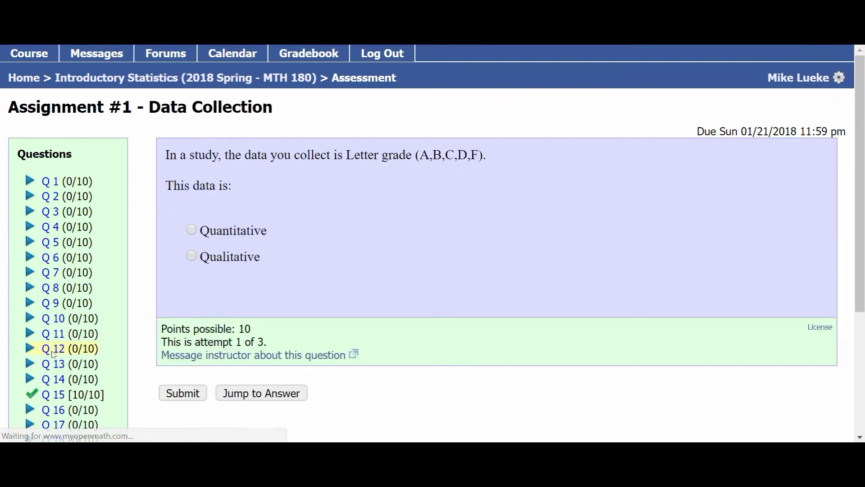
click(55, 365)
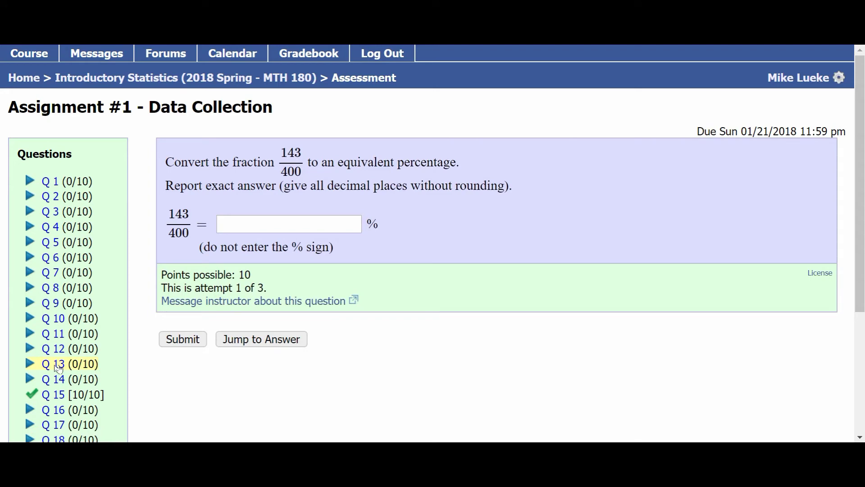
Reveal Q 13's answer 35.75 and load a similar version converting 4/200.
click(255, 346)
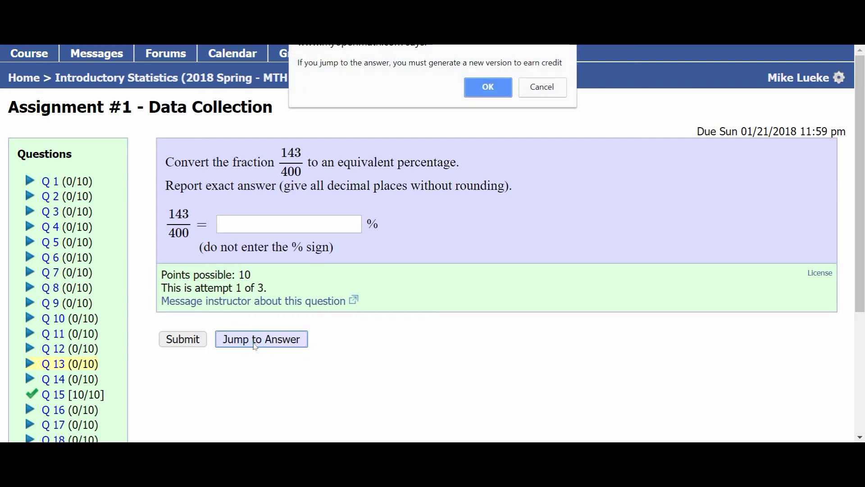
click(493, 86)
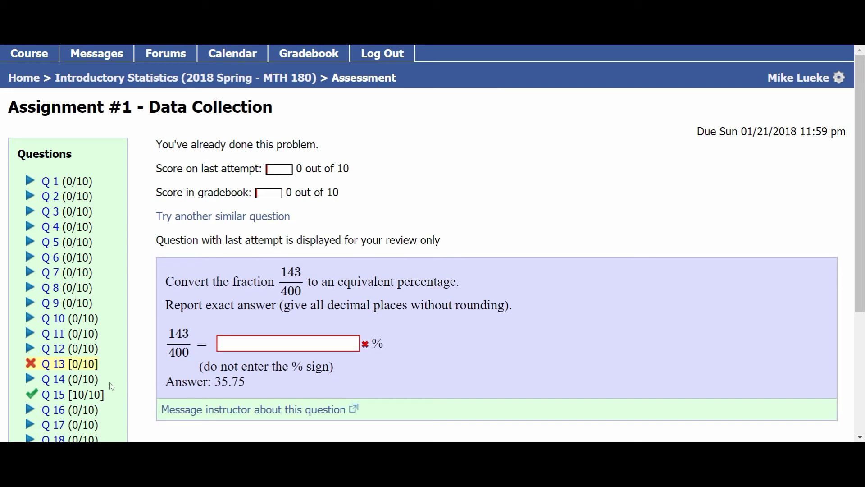
click(178, 218)
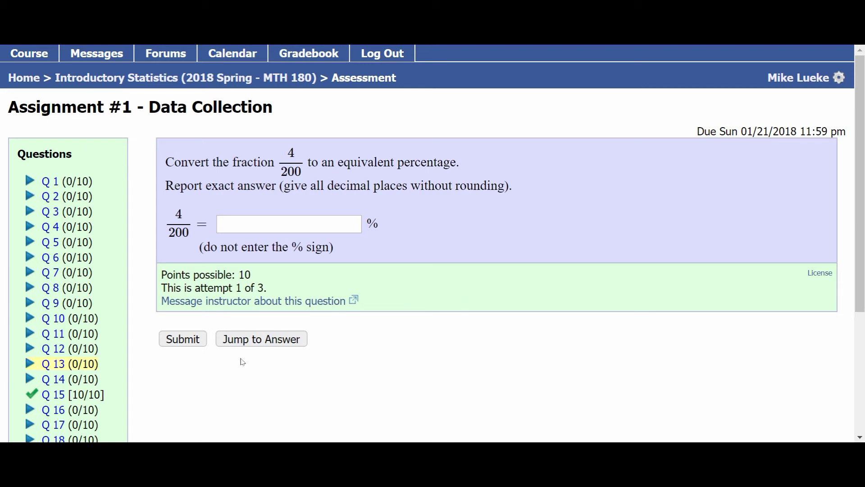
Return to the Introductory Statistics (MTH 180) course page and scroll through its unit resources.
click(154, 80)
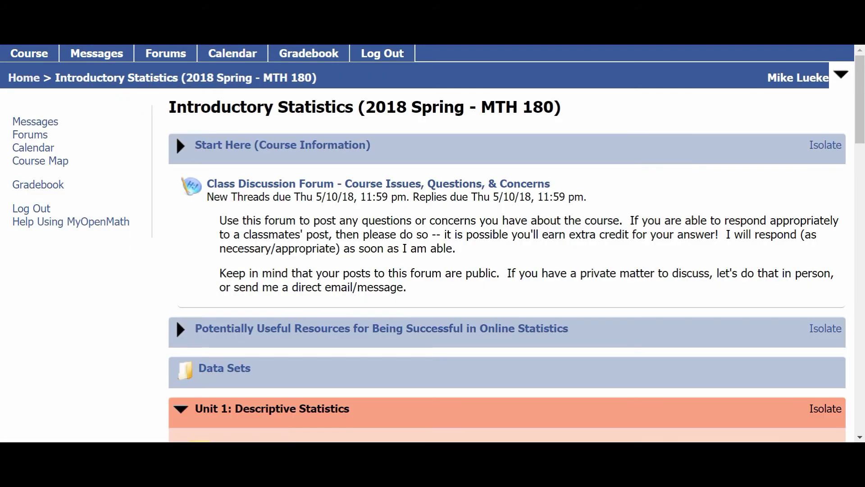
scroll(154, 80, down, 7)
scroll(239, 237, down, 15)
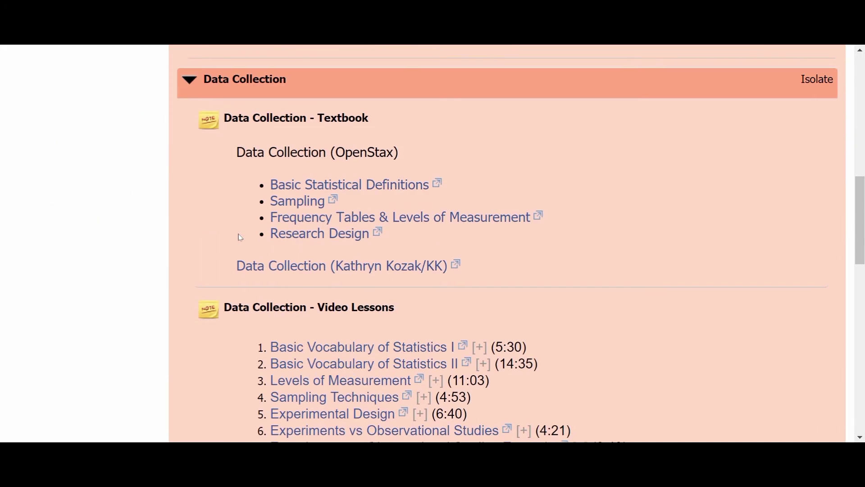
scroll(240, 238, down, 3)
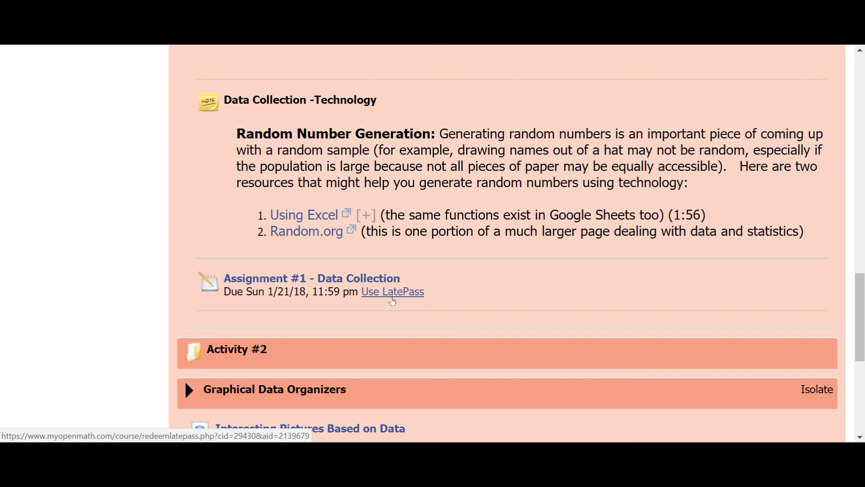
scroll(392, 302, up, 5)
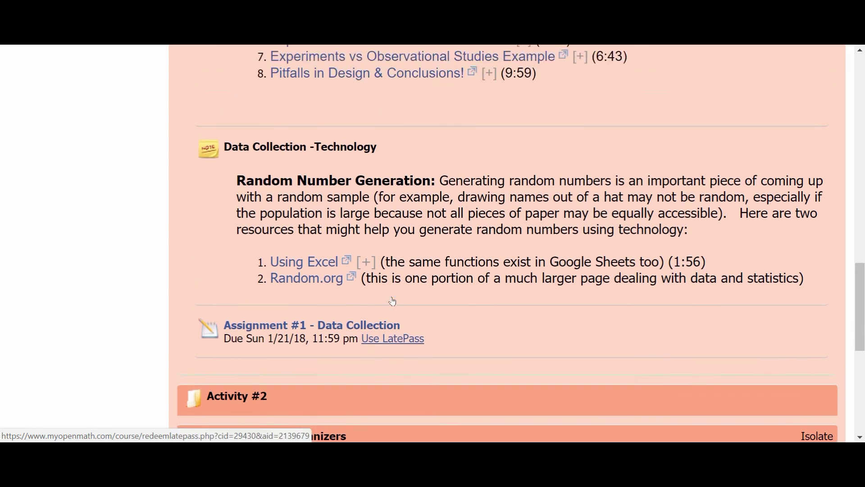
scroll(397, 301, up, 10)
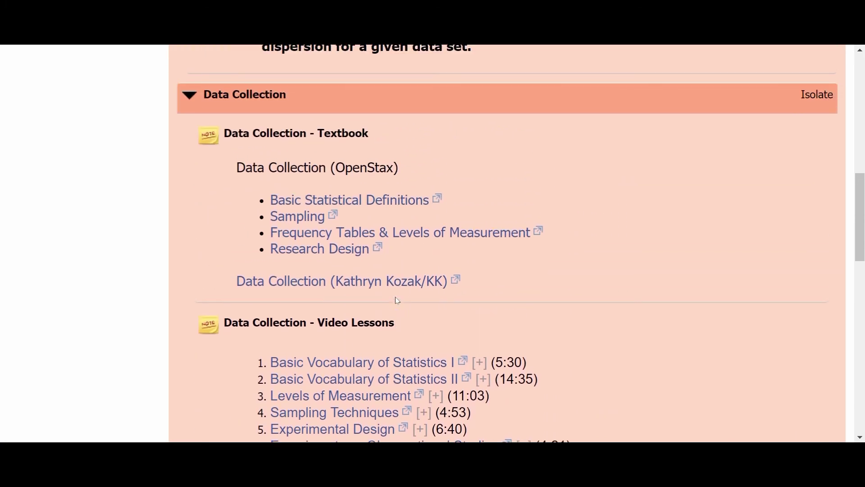
scroll(397, 300, up, 10)
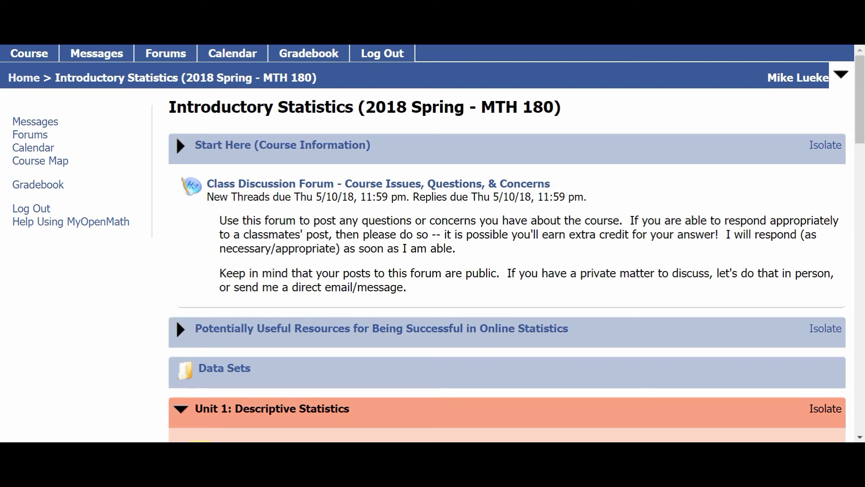
Check the gradebook's points and percentages, then reopen Assignment #1 - Data Collection (10 points, 4%).
click(298, 61)
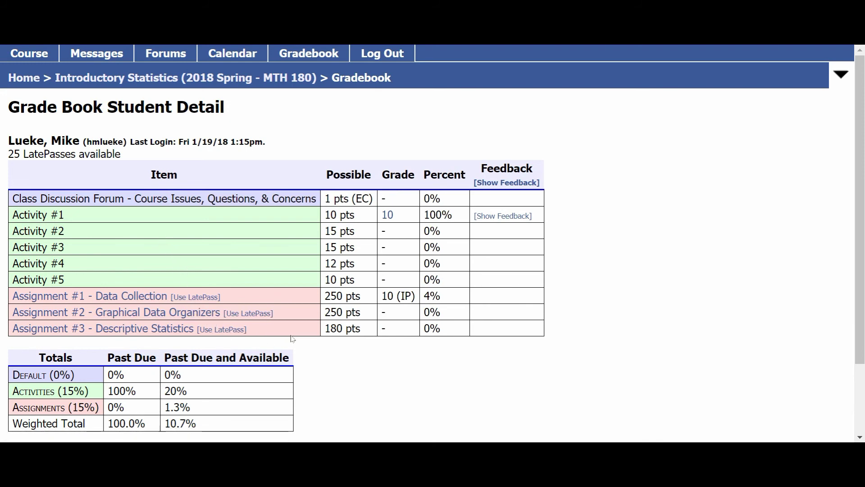
scroll(292, 339, down, 1)
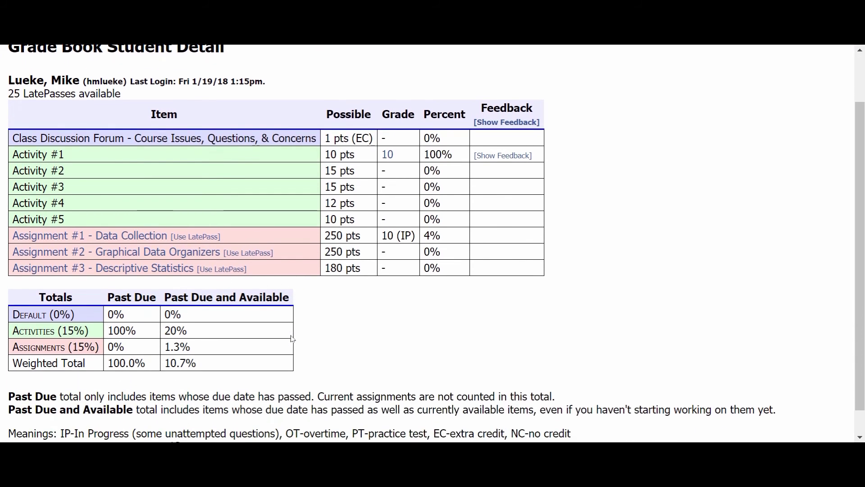
scroll(292, 338, up, 1)
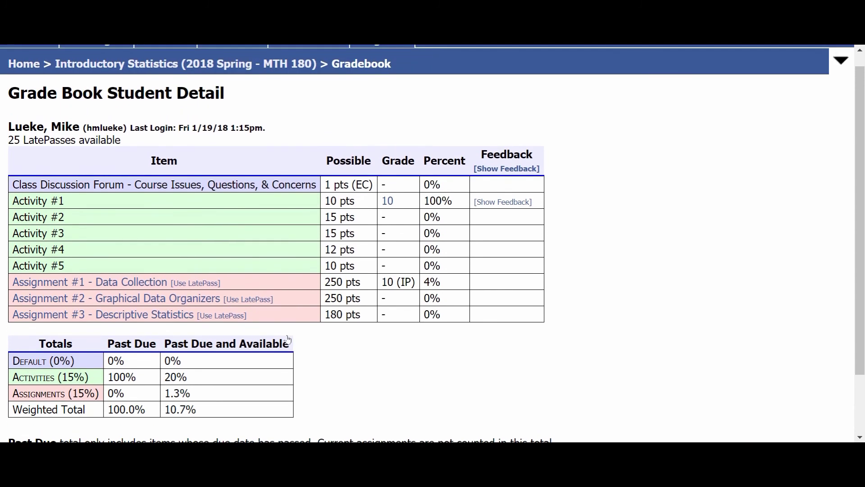
click(145, 283)
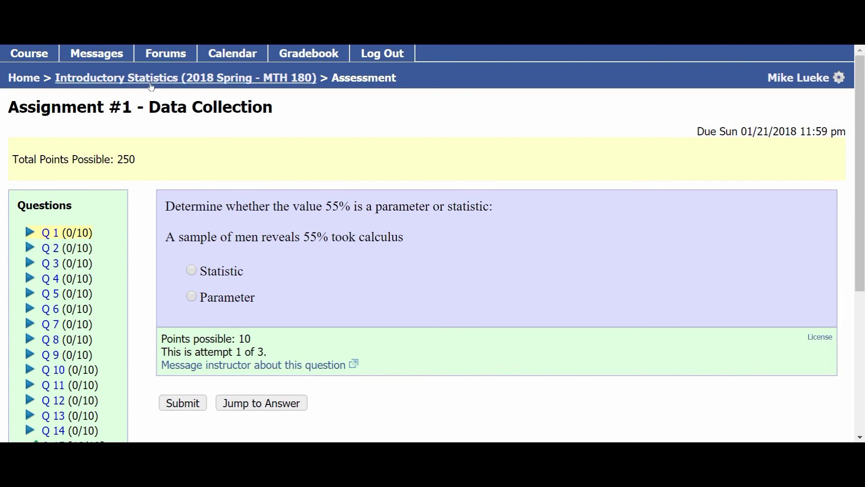
click(299, 54)
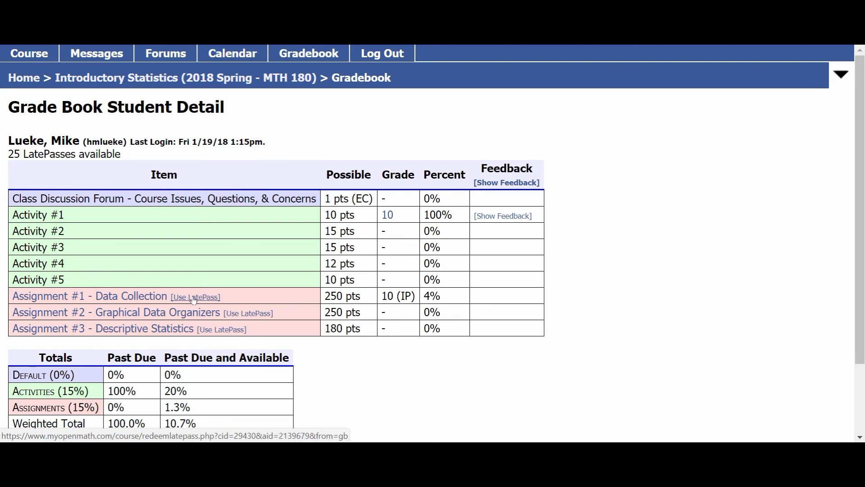
scroll(194, 300, down, 3)
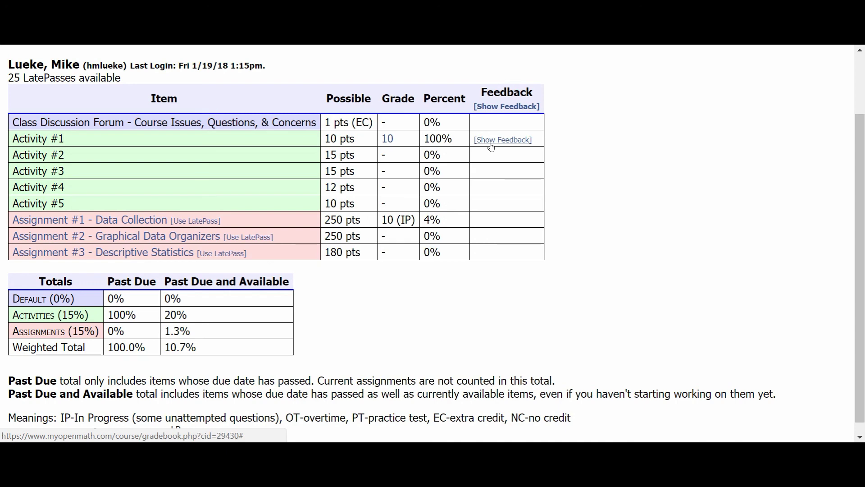
scroll(398, 212, up, 3)
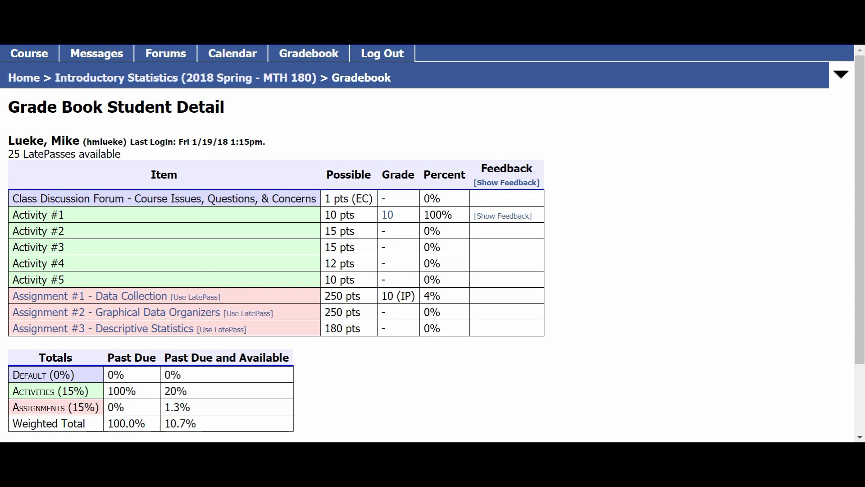
Return to the Introductory Statistics (2018 Spring - MTH 180) course page down to Unit 1: Descriptive Statistics.
click(84, 80)
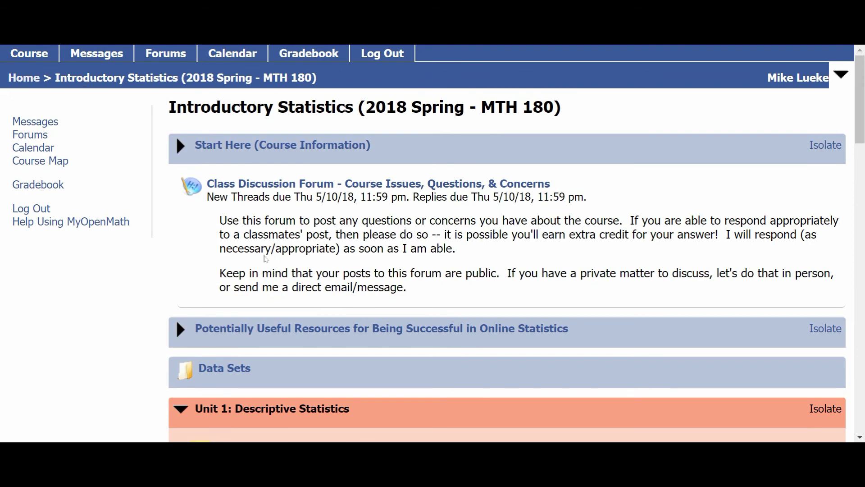
scroll(266, 259, down, 3)
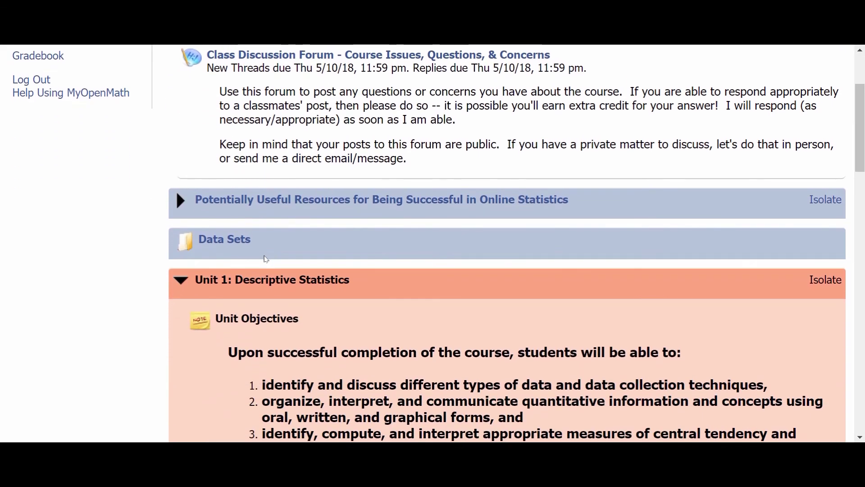
scroll(266, 258, down, 3)
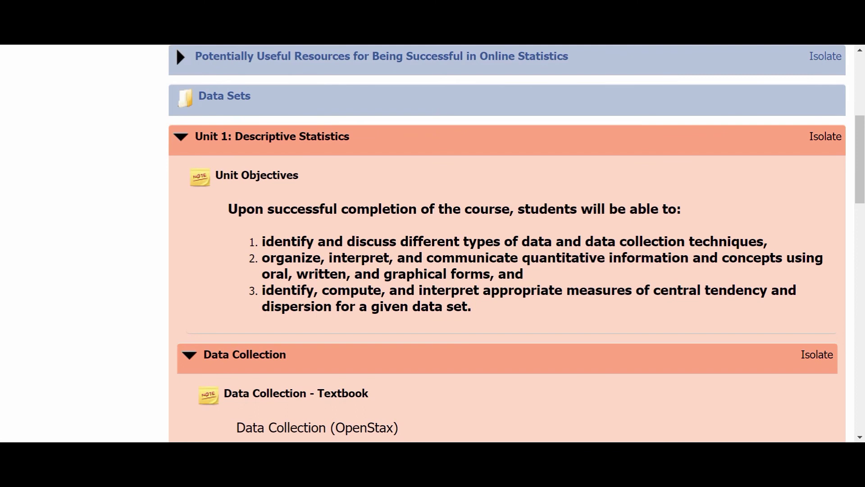